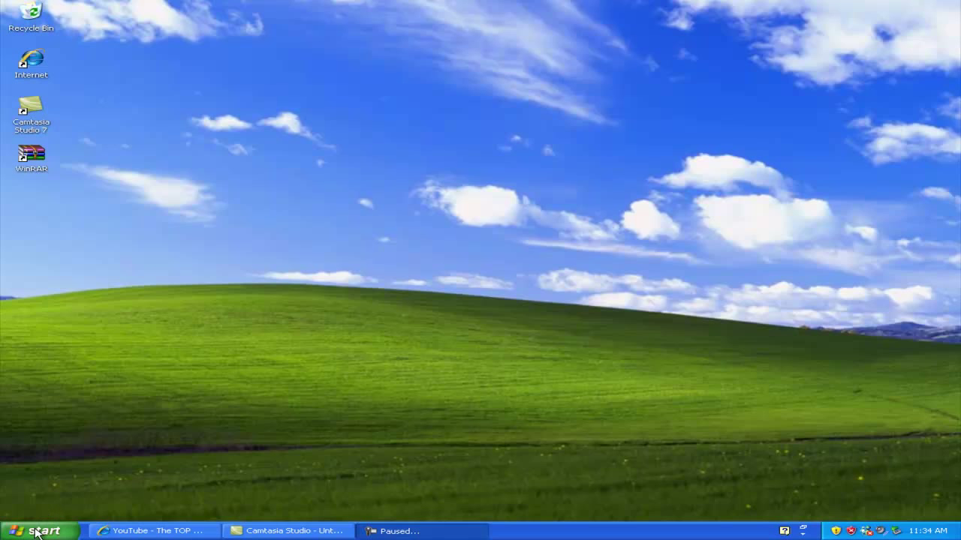
{"action": "left_click", "coordinate": [35, 536]}
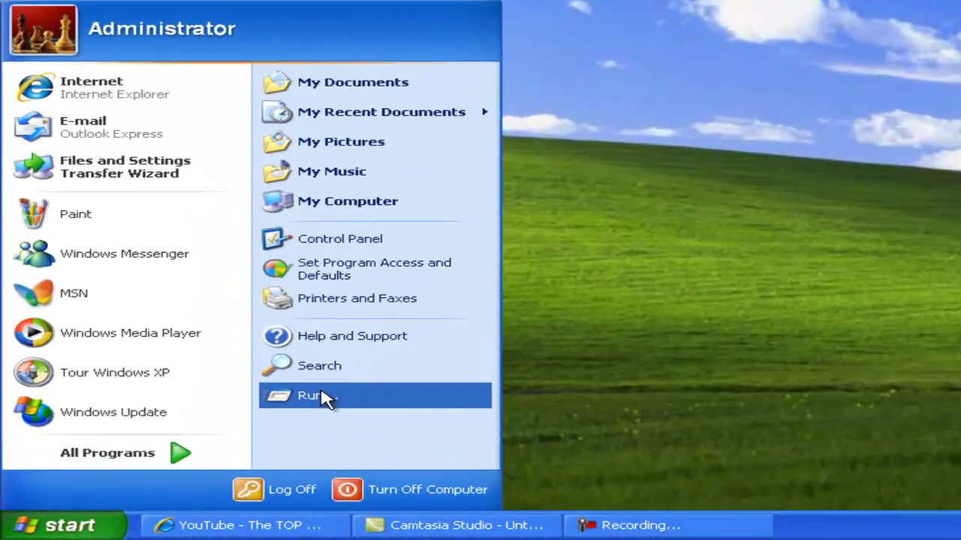
{"action": "left_click", "coordinate": [201, 448]}
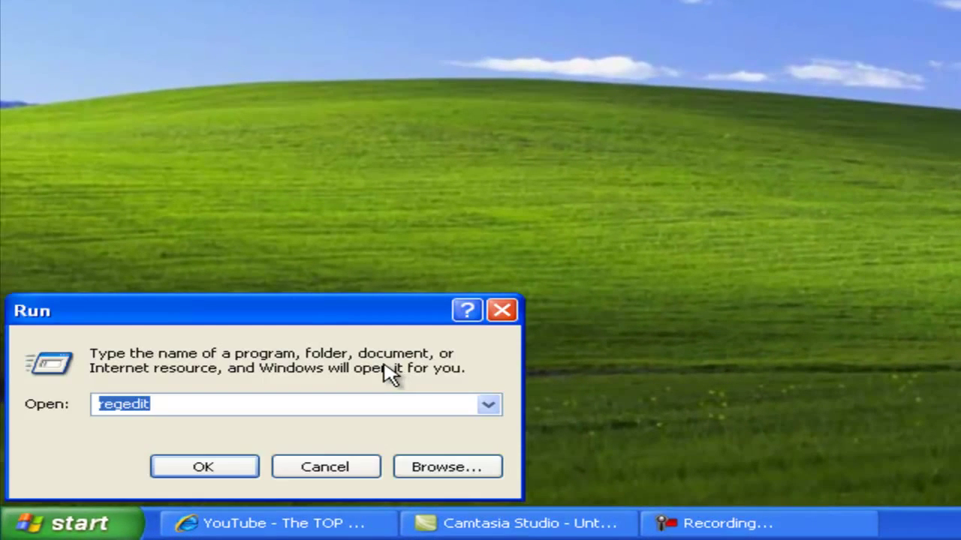
{"action": "type", "text": "re"}
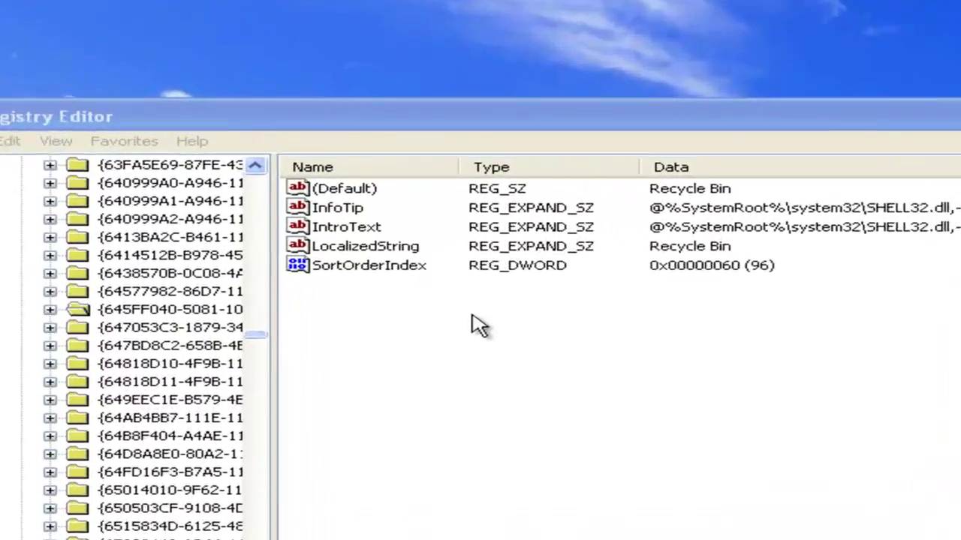
Step: Change the LocalizedString value data from 'Recycle Bin' to 'Virus!'
{"action": "double_click", "coordinate": [353, 241]}
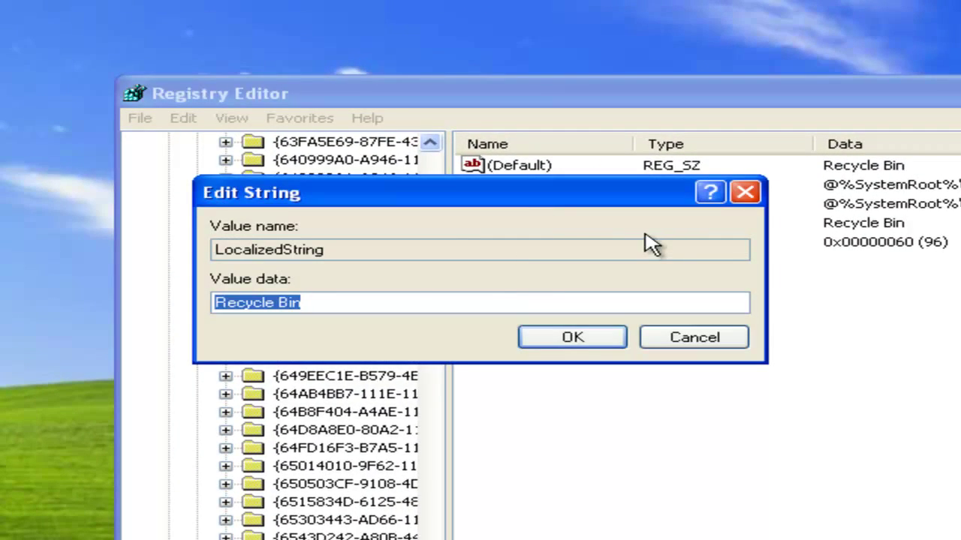
{"action": "key", "text": "Delete"}
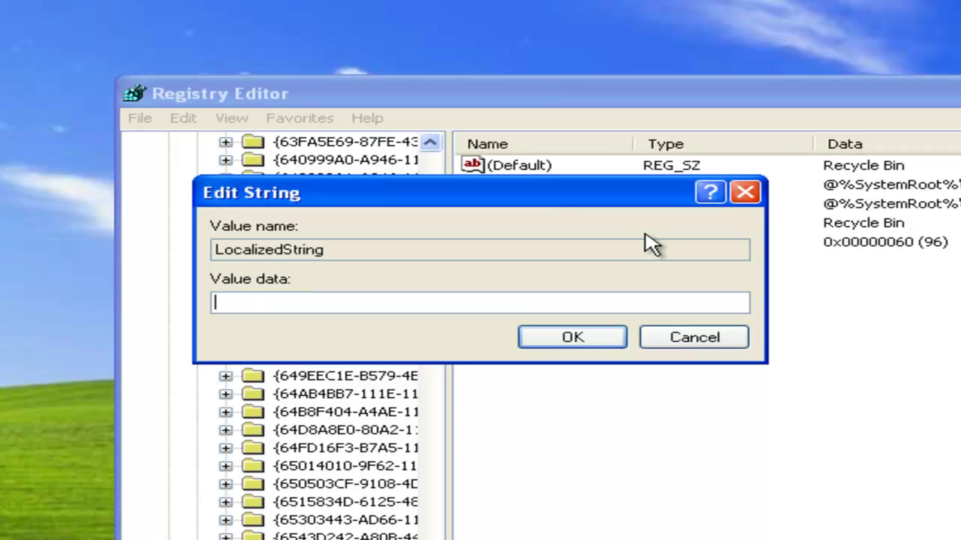
{"action": "type", "text": "Virus!"}
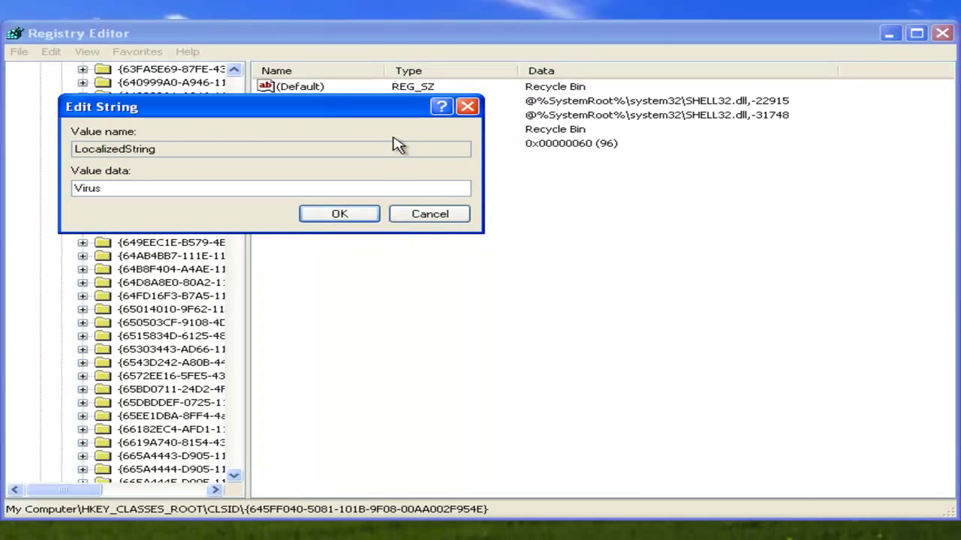
{"action": "left_click", "coordinate": [364, 214]}
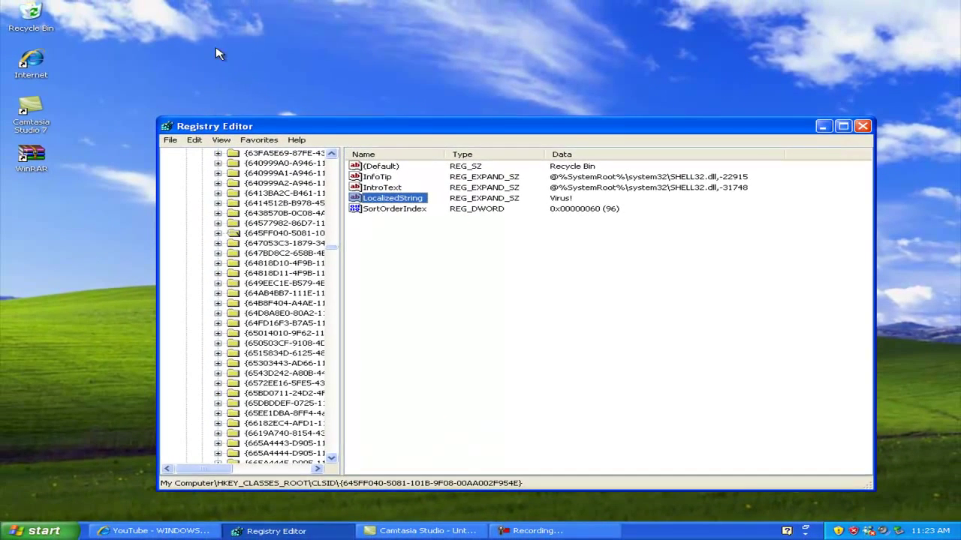
Step: Refresh the desktop so the Recycle Bin icon shows the 'Virus!' label
{"action": "left_click", "coordinate": [171, 30]}
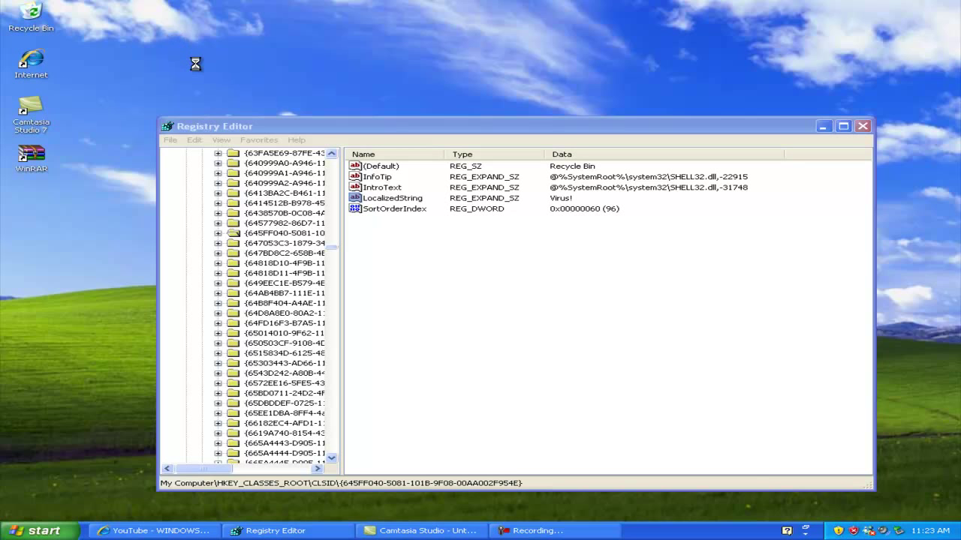
{"action": "right_click", "coordinate": [259, 29]}
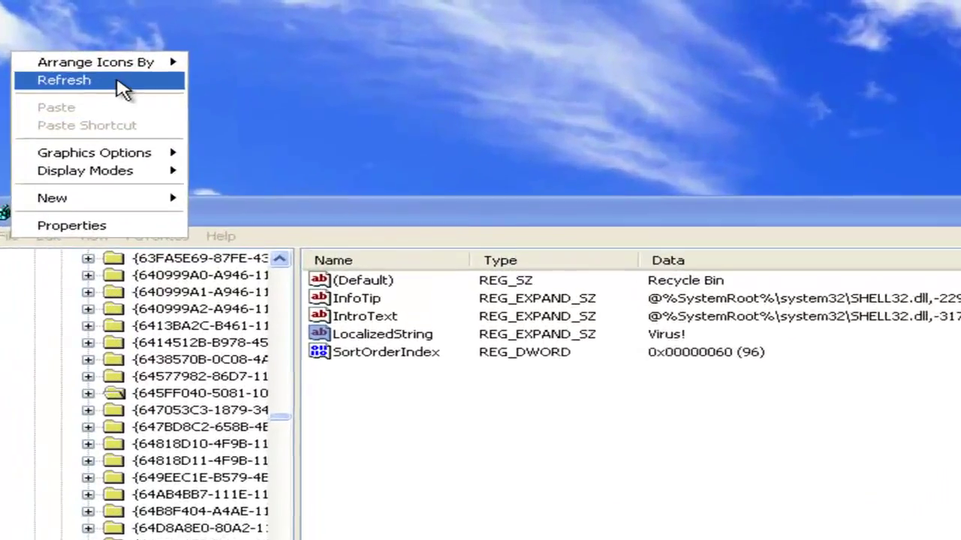
{"action": "left_click", "coordinate": [214, 51]}
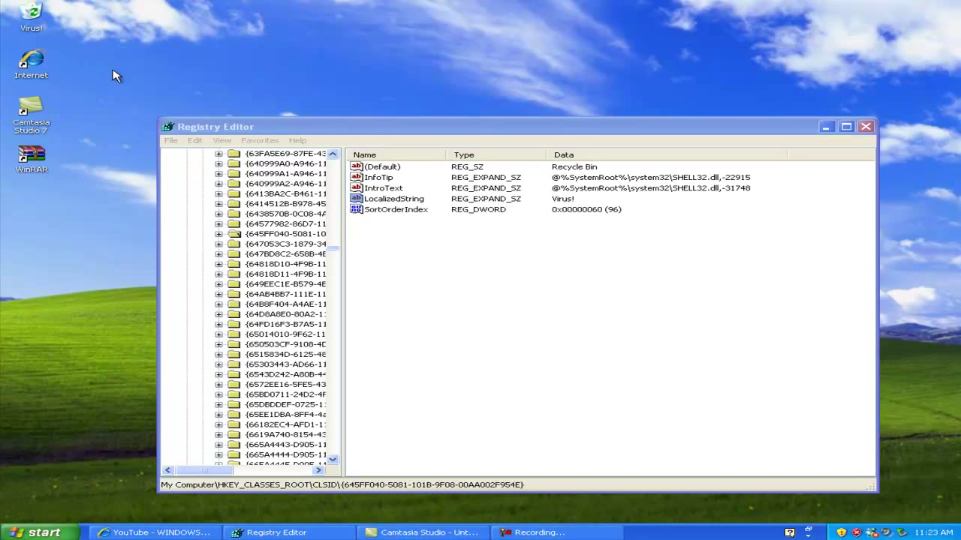
Step: Set the LocalizedString value data back to 'Recycle Bin'
{"action": "double_click", "coordinate": [383, 200]}
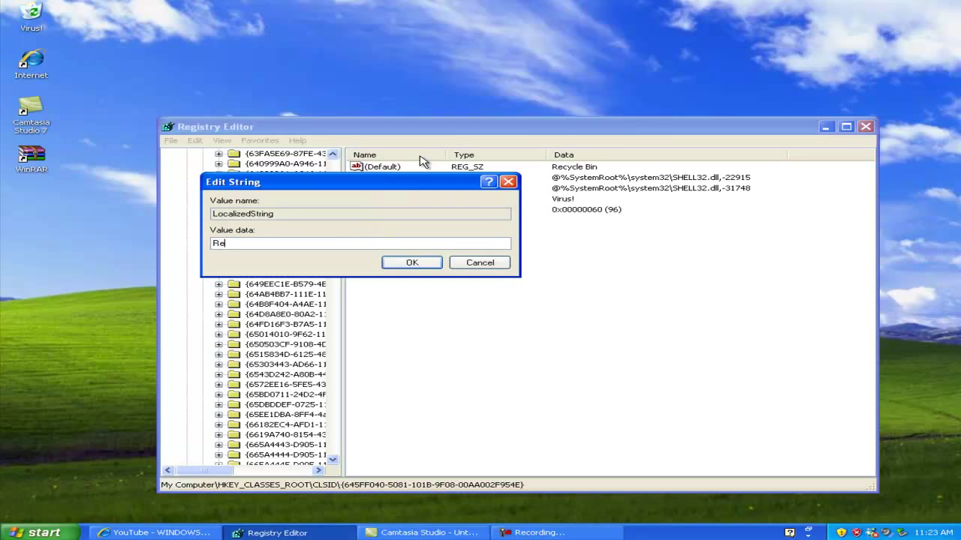
{"action": "key", "text": "BackSpace"}
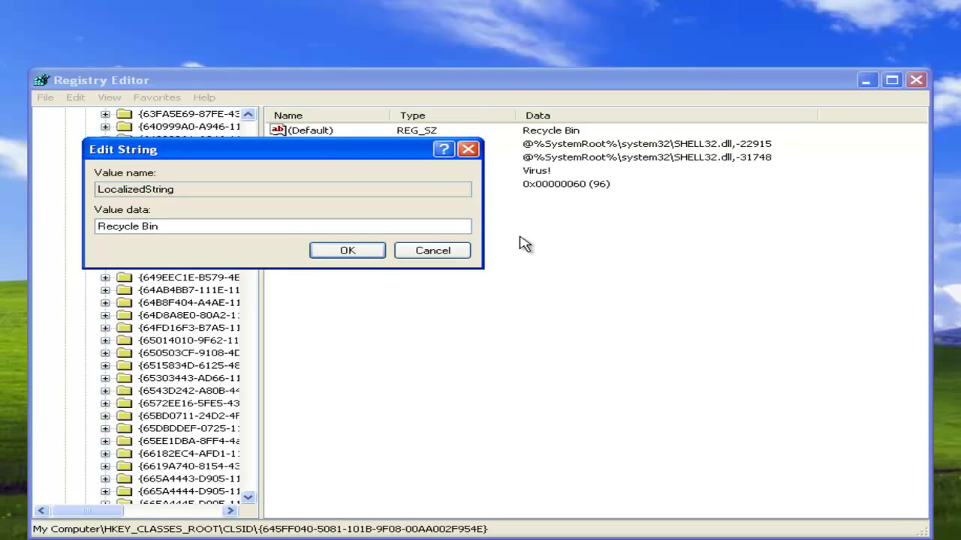
{"action": "left_click", "coordinate": [349, 251]}
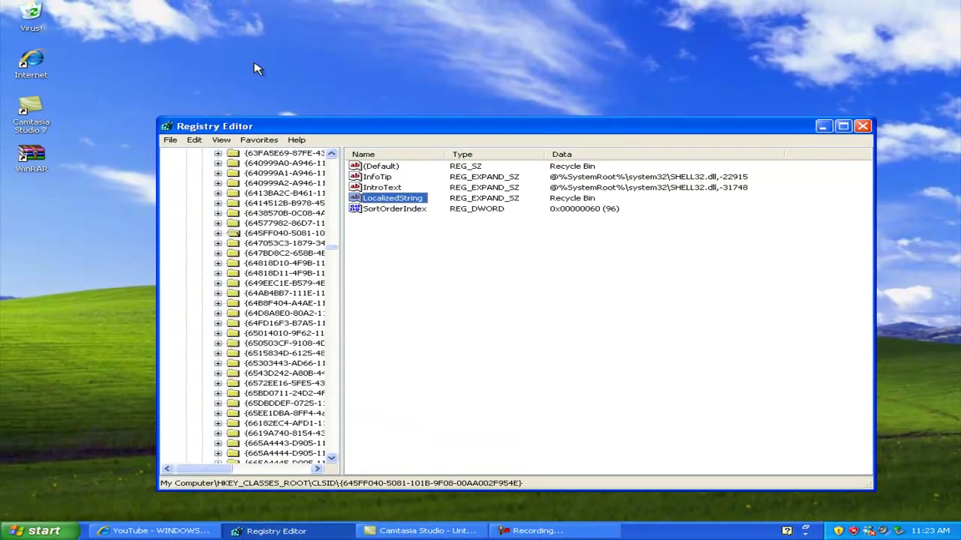
Step: Refresh the desktop to bring back the original Recycle Bin label
{"action": "left_click", "coordinate": [255, 69]}
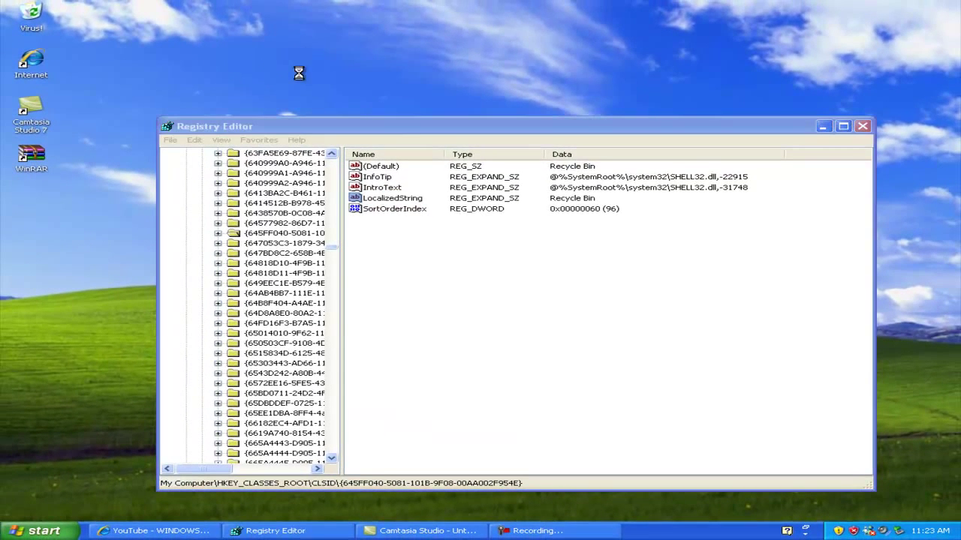
{"action": "right_click", "coordinate": [254, 63]}
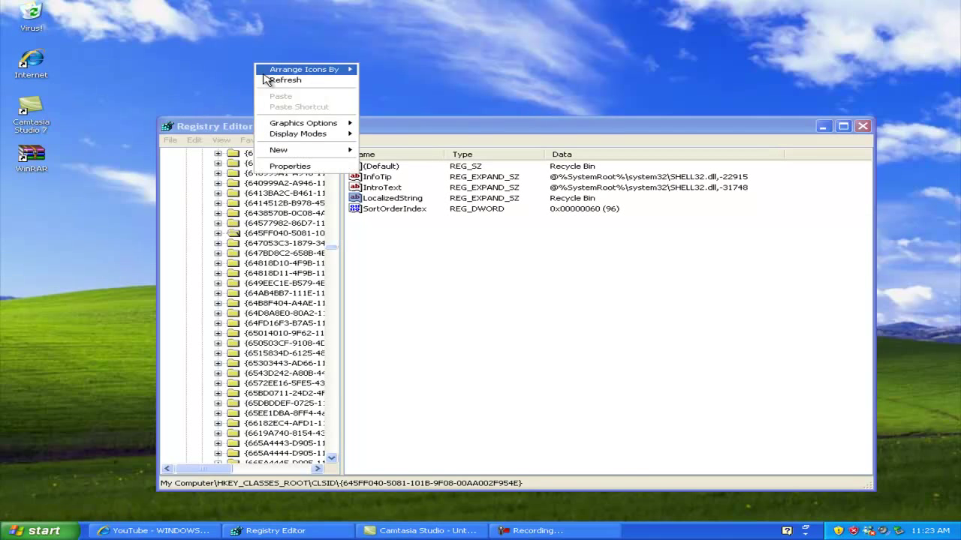
{"action": "left_click", "coordinate": [312, 81]}
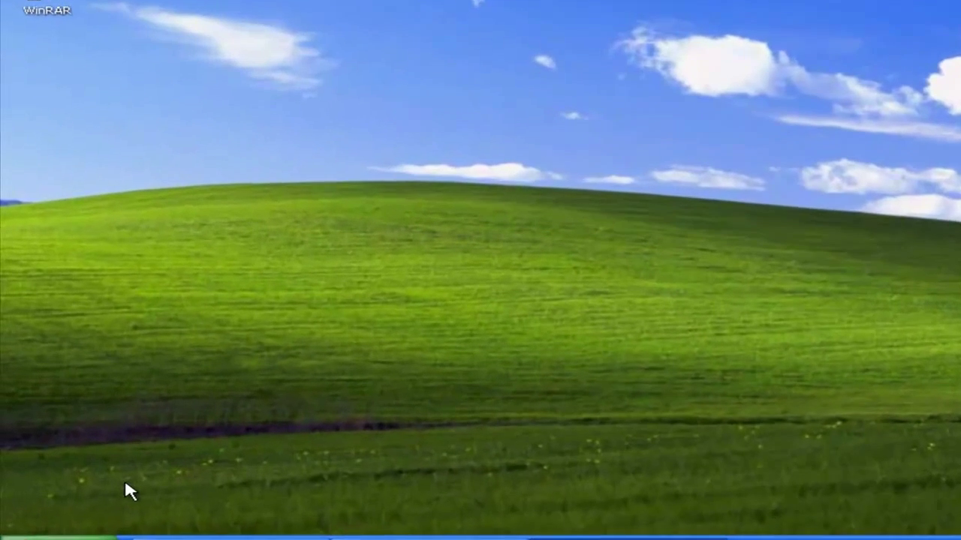
Step: Open Regional and Language Options from the Control Panel
{"action": "left_click", "coordinate": [53, 537]}
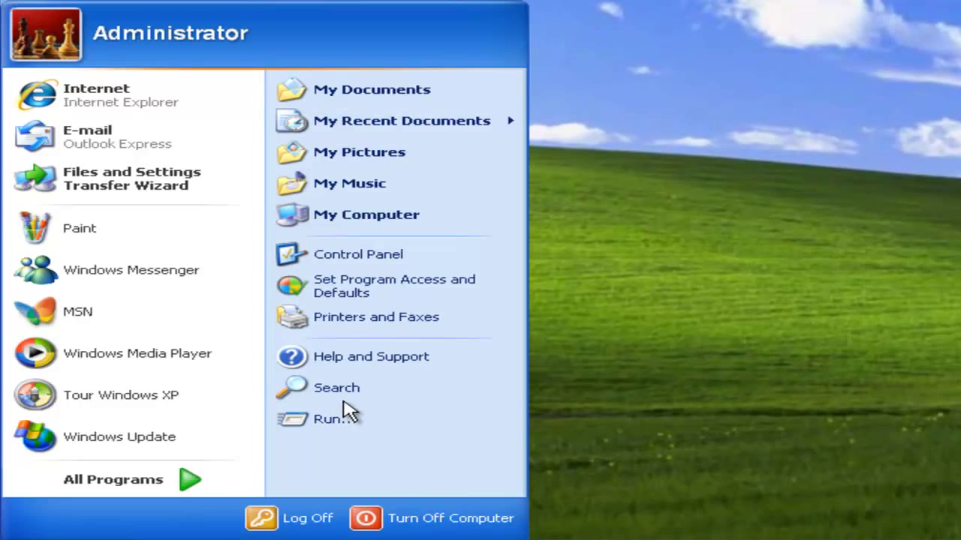
{"action": "left_click", "coordinate": [372, 253]}
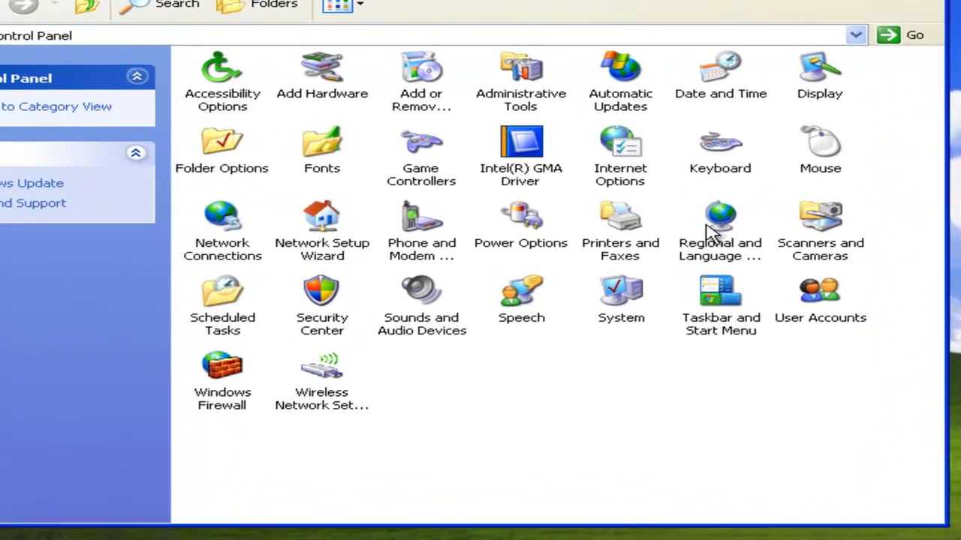
{"action": "double_click", "coordinate": [707, 224]}
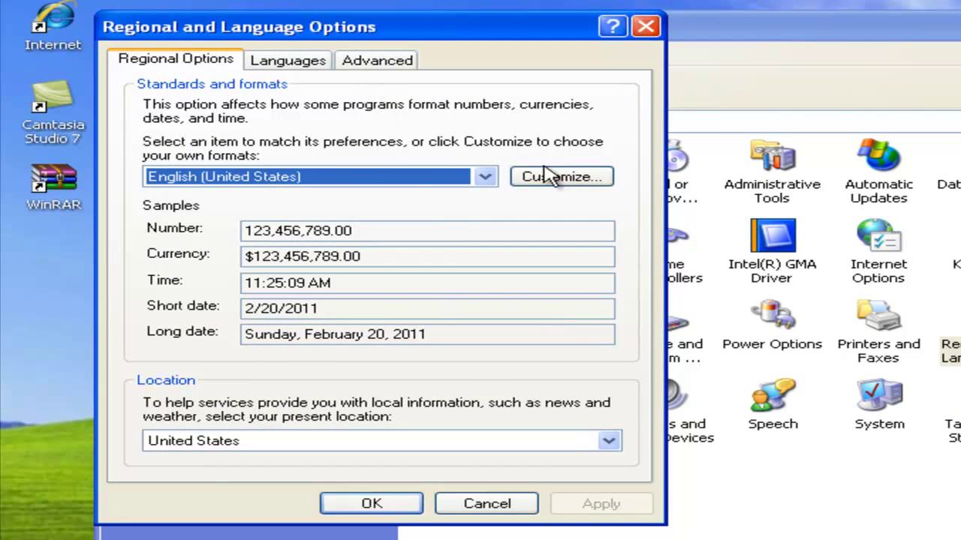
Step: Set the AM symbol on the Time tab of the customized formats to 'AM - Hockey!' and apply
{"action": "left_click", "coordinate": [571, 181]}
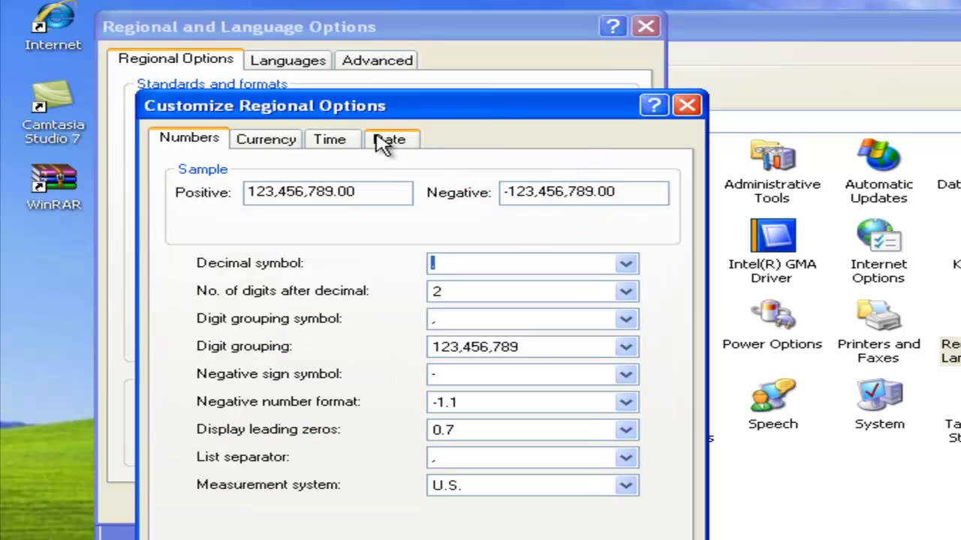
{"action": "left_click", "coordinate": [331, 141]}
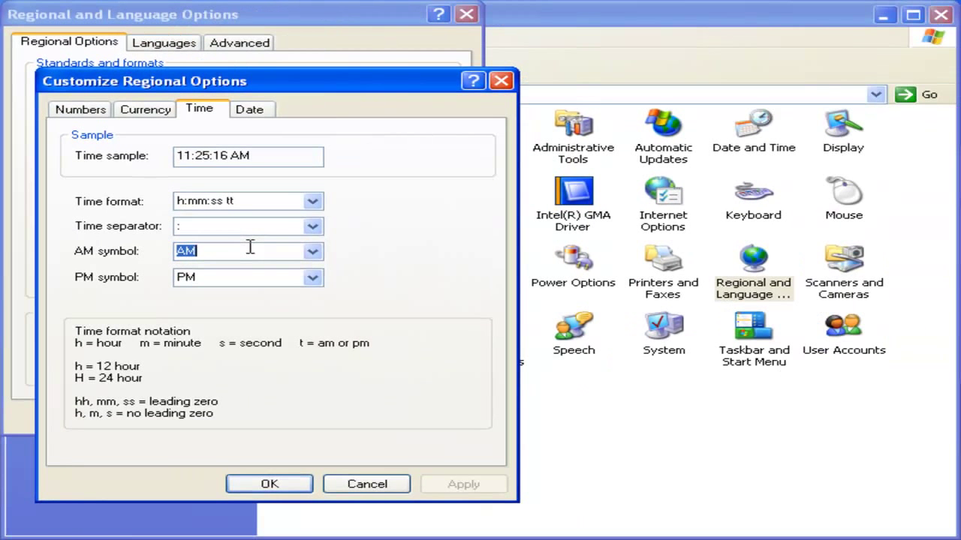
{"action": "left_click", "coordinate": [250, 251]}
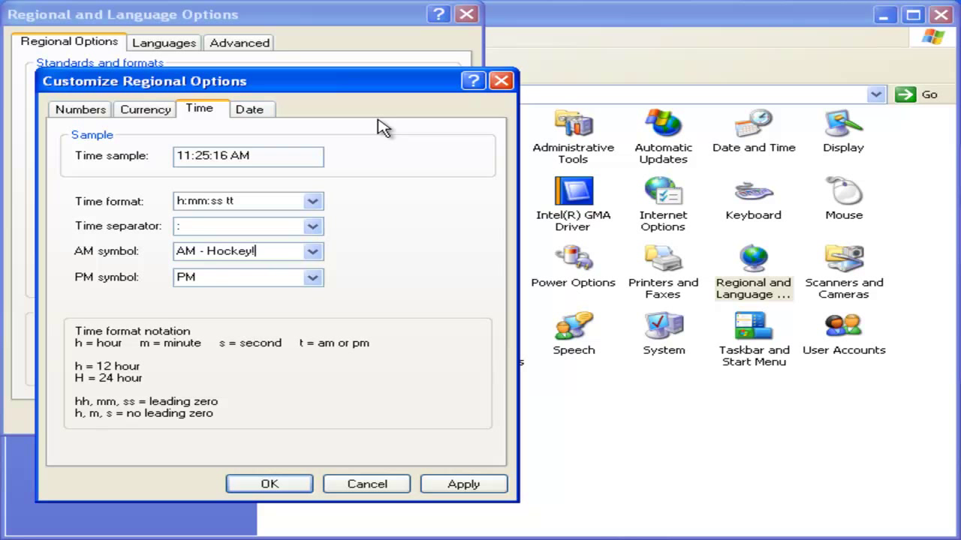
{"action": "left_click", "coordinate": [260, 282]}
{"action": "left_click", "coordinate": [260, 283]}
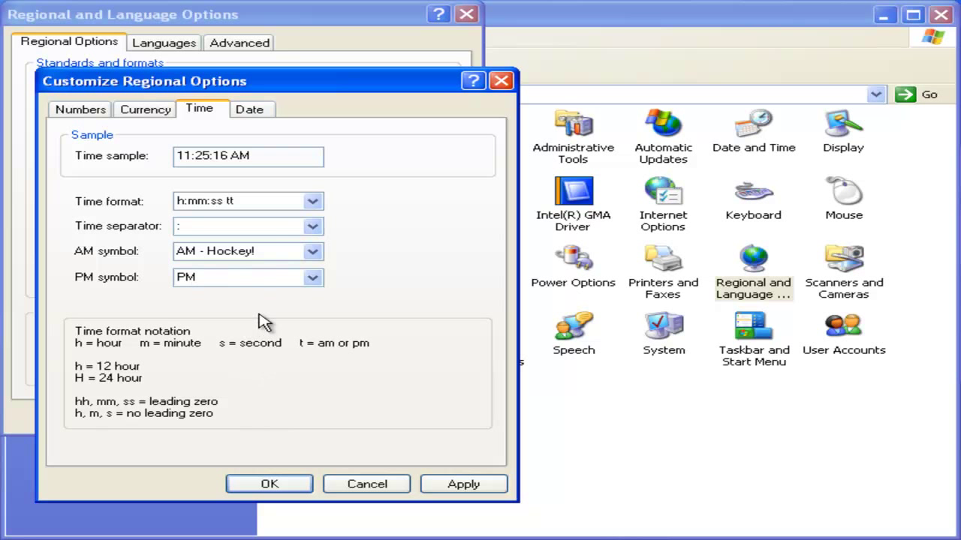
{"action": "left_click", "coordinate": [461, 482]}
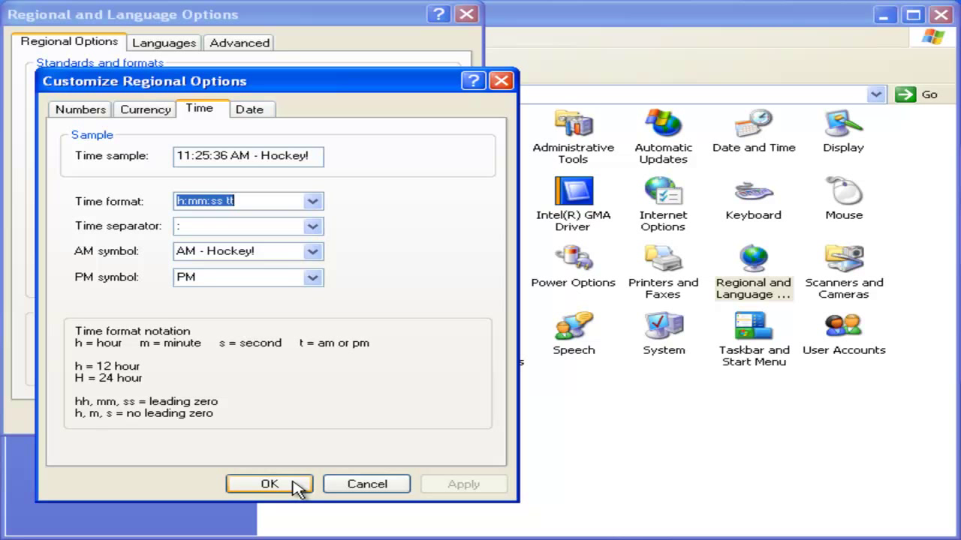
Step: Shorten the AM symbol to 'AM - Ho' and apply the regional settings
{"action": "double_click", "coordinate": [264, 254]}
{"action": "left_click", "coordinate": [275, 250]}
{"action": "key", "text": "BackSpace"}
{"action": "key", "text": "BackSpace"}
{"action": "key", "text": "BackSpace"}
{"action": "key", "text": "BackSpace"}
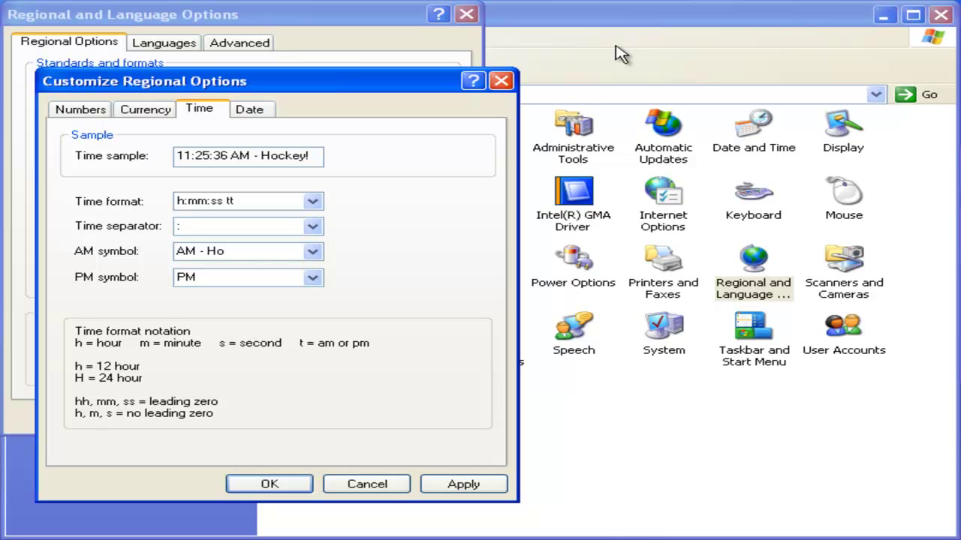
{"action": "left_click", "coordinate": [461, 484]}
{"action": "left_click", "coordinate": [277, 484]}
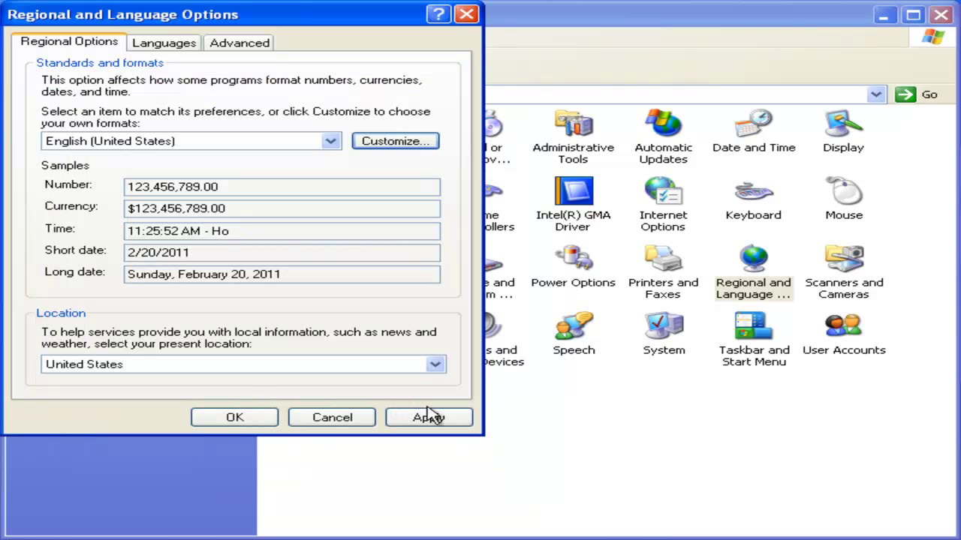
{"action": "left_click", "coordinate": [430, 417]}
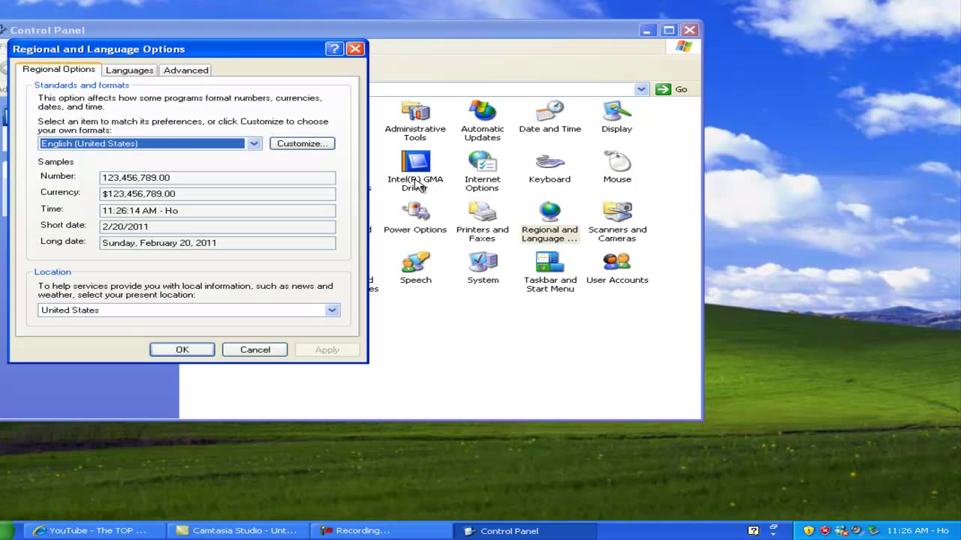
Step: Remove ' - Ho' so the AM symbol reads plain 'AM', applying and closing all regional settings
{"action": "left_click", "coordinate": [297, 146]}
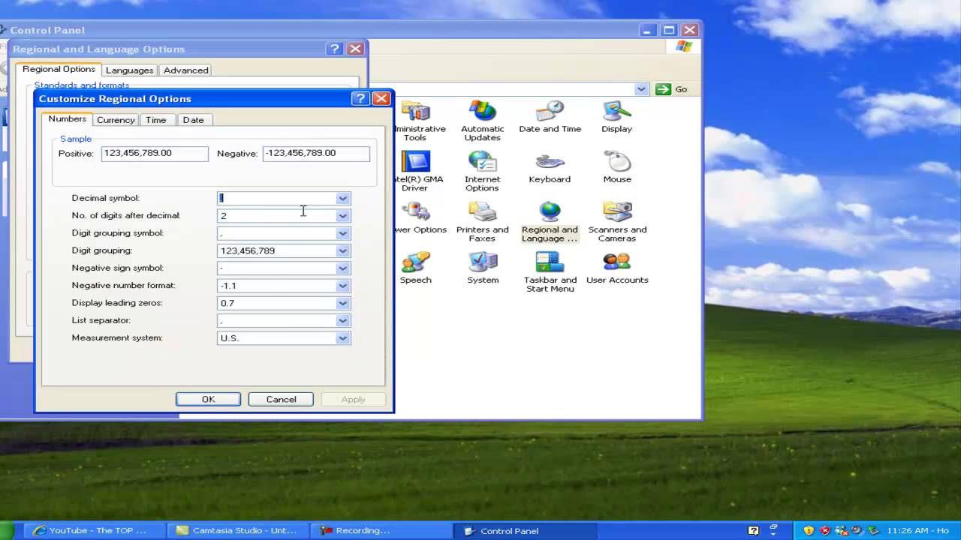
{"action": "left_click", "coordinate": [157, 121]}
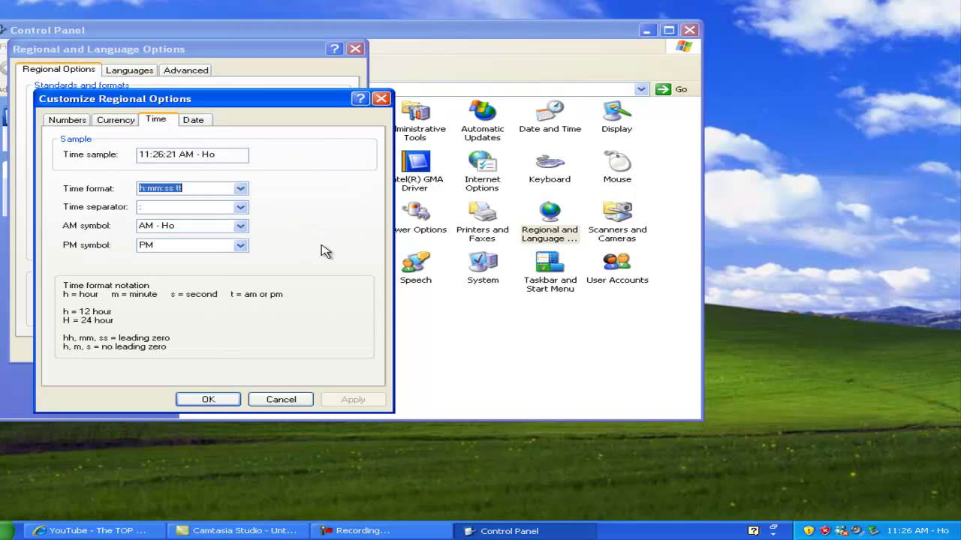
{"action": "left_click", "coordinate": [200, 224]}
{"action": "left_click", "coordinate": [201, 227]}
{"action": "key", "text": "BackSpace"}
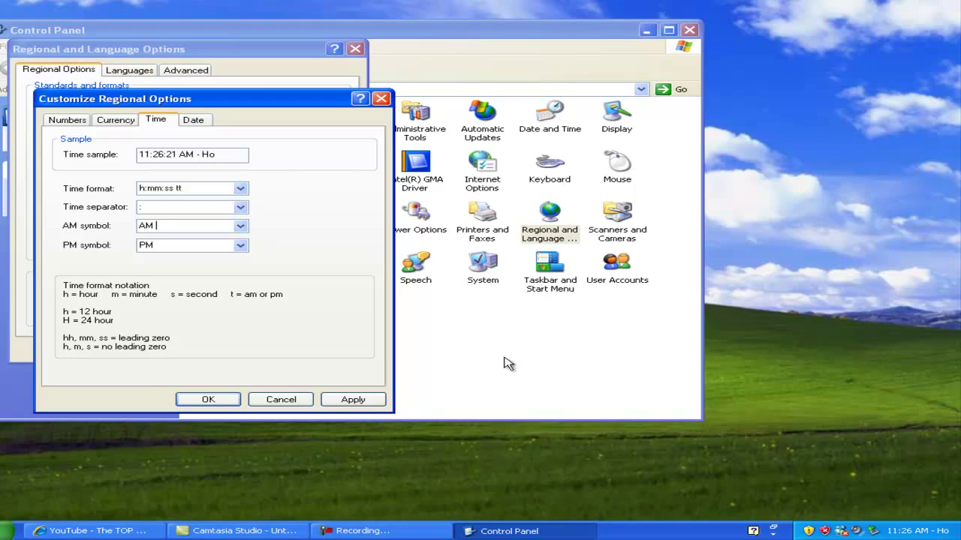
{"action": "left_click", "coordinate": [349, 404]}
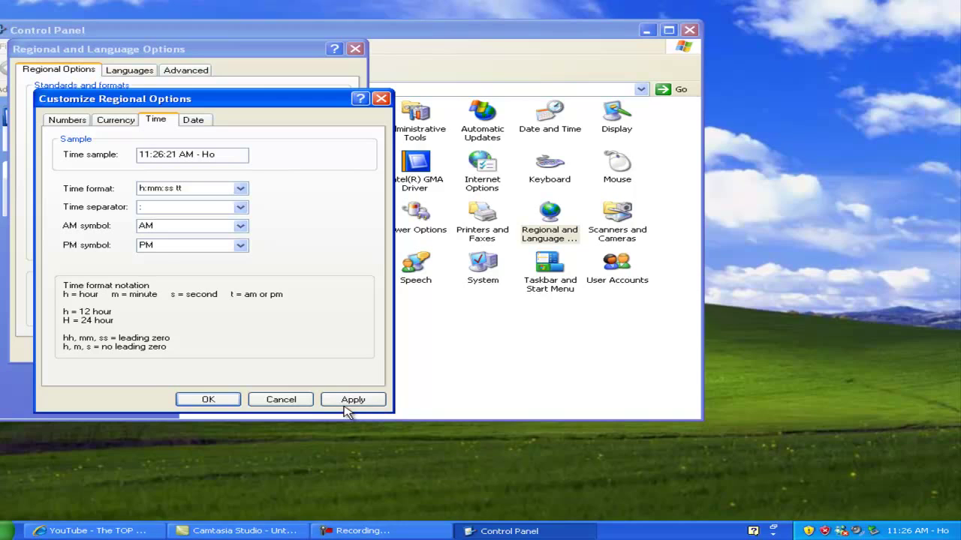
{"action": "left_click", "coordinate": [210, 400]}
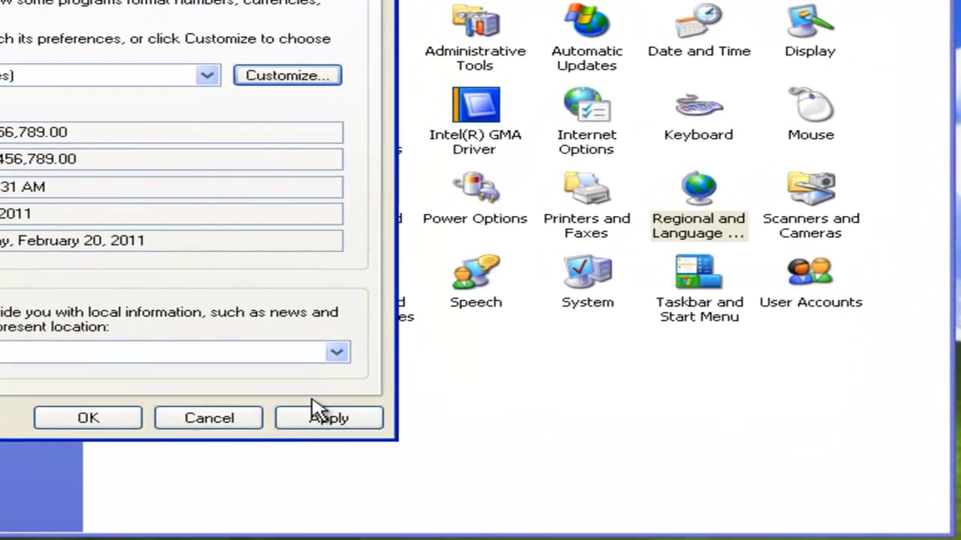
{"action": "left_click", "coordinate": [319, 350]}
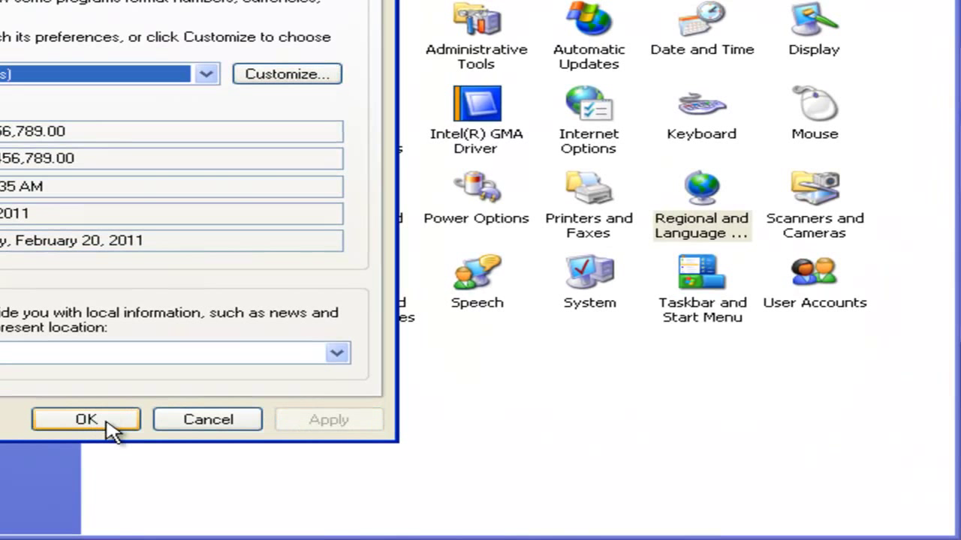
{"action": "left_click", "coordinate": [94, 419]}
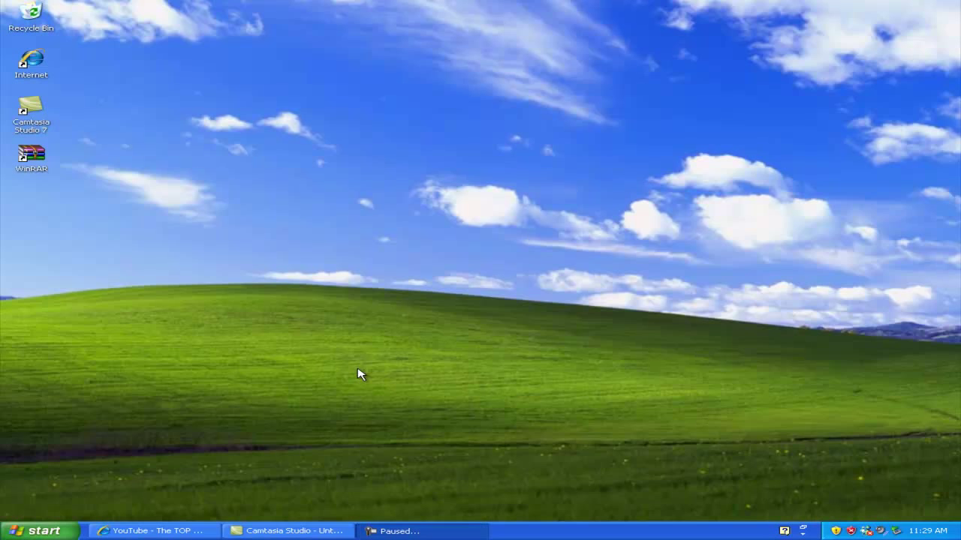
Step: Launch msconfig from the Run dialog to open the System Configuration Utility
{"action": "left_click", "coordinate": [41, 530]}
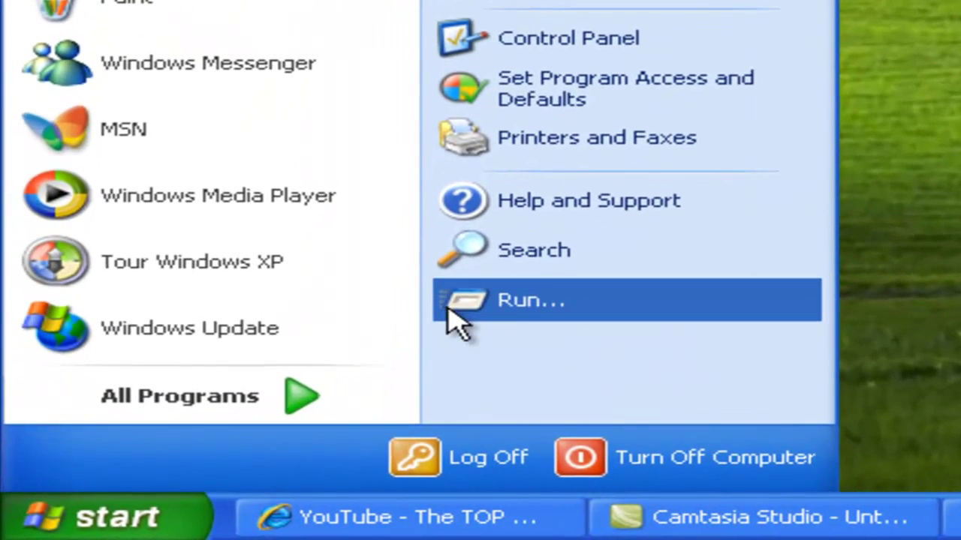
{"action": "left_click", "coordinate": [196, 455]}
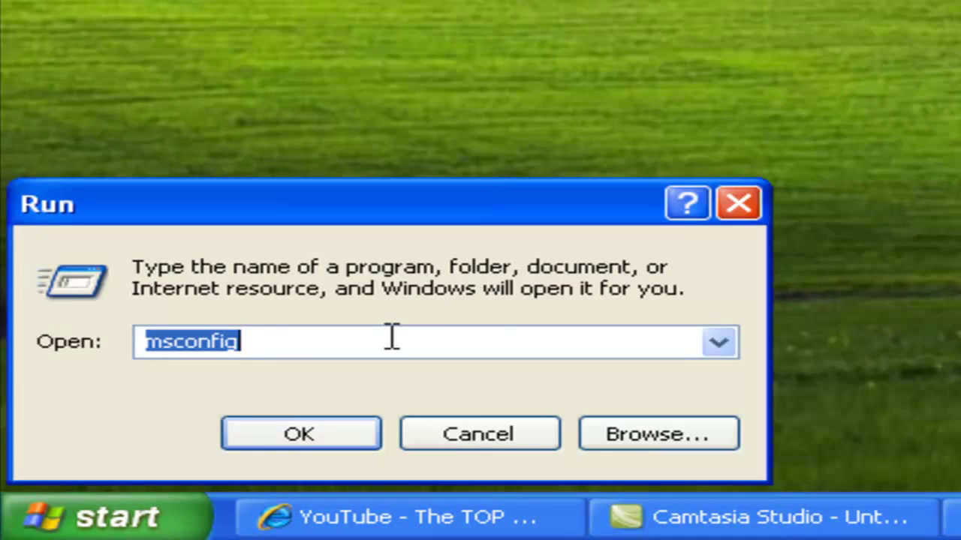
{"action": "left_click", "coordinate": [392, 338]}
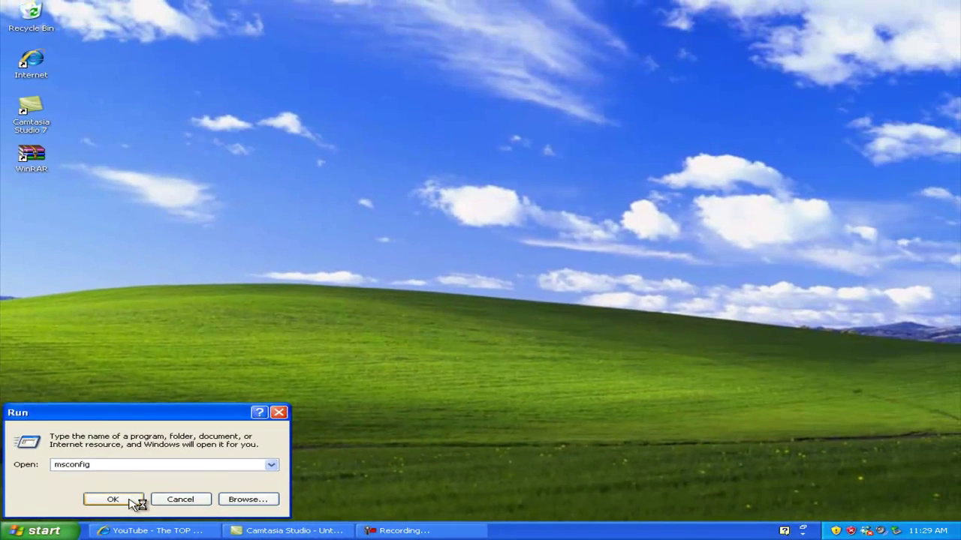
{"action": "left_click", "coordinate": [351, 435]}
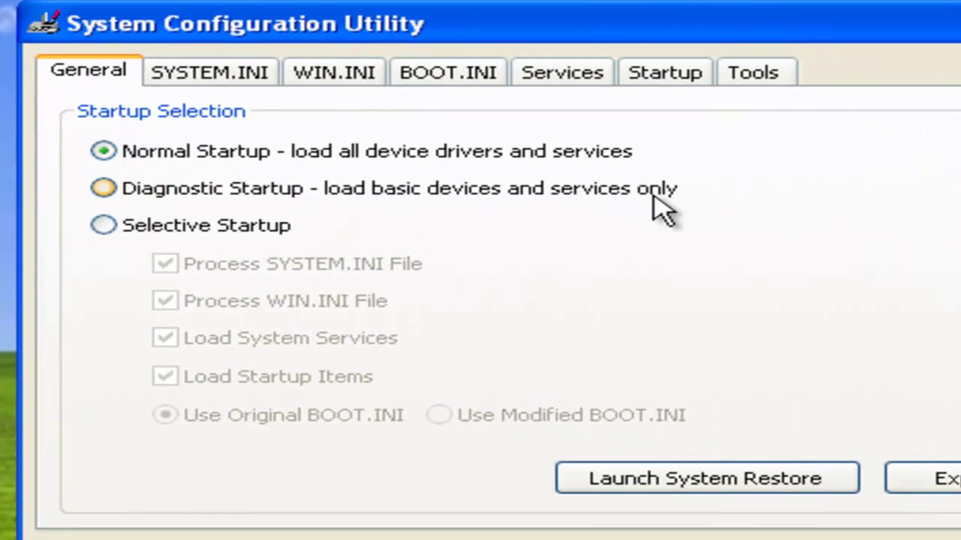
Step: Switch the General tab to Selective Startup, save, and dismiss the restart prompt without restarting
{"action": "left_click", "coordinate": [105, 226]}
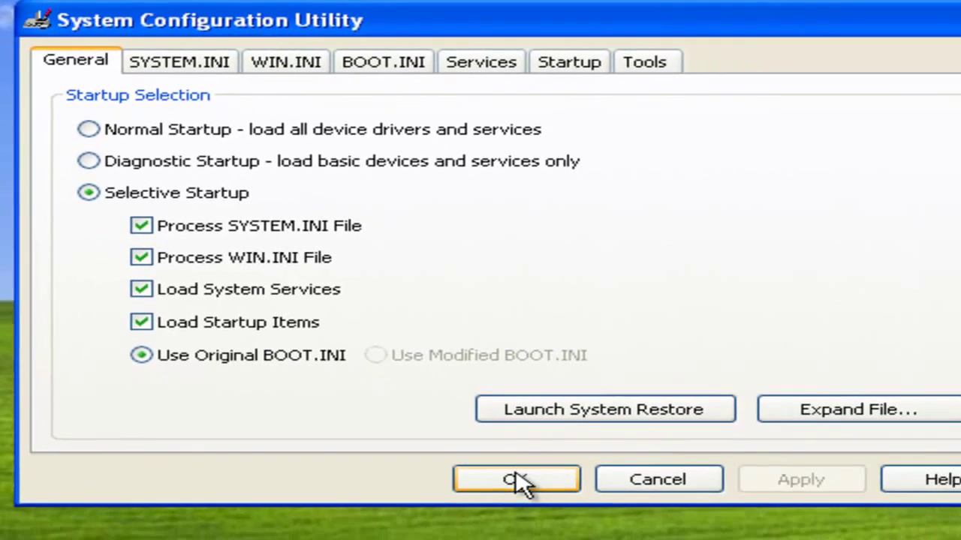
{"action": "left_click", "coordinate": [519, 485]}
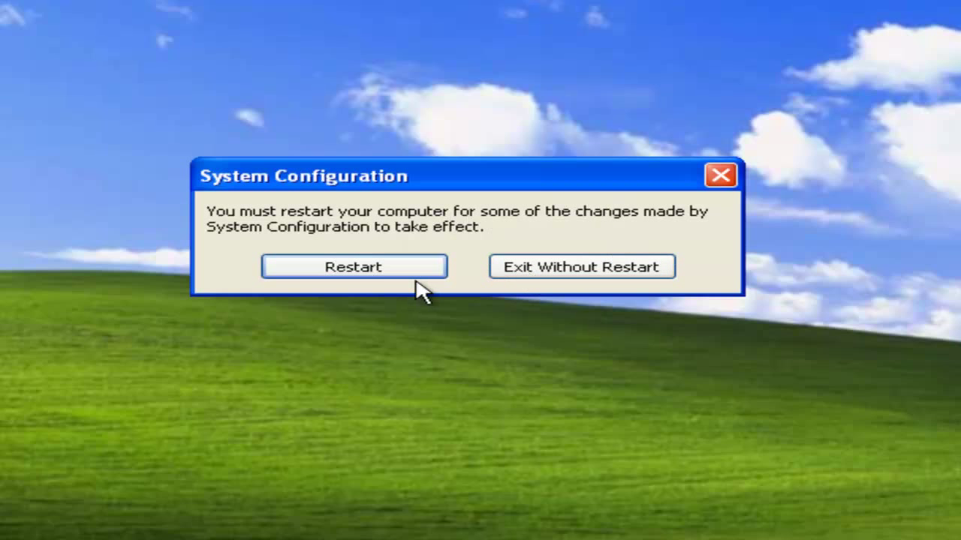
{"action": "left_click", "coordinate": [718, 180]}
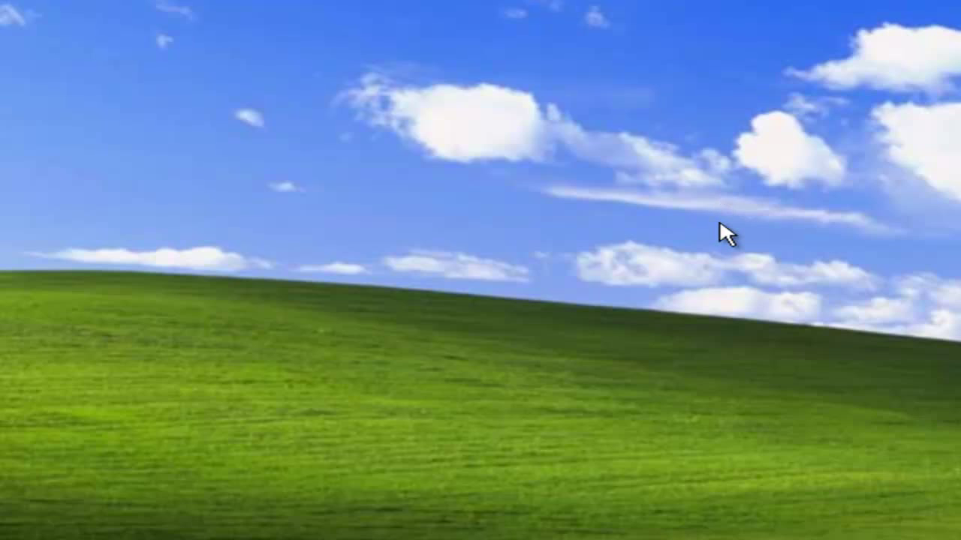